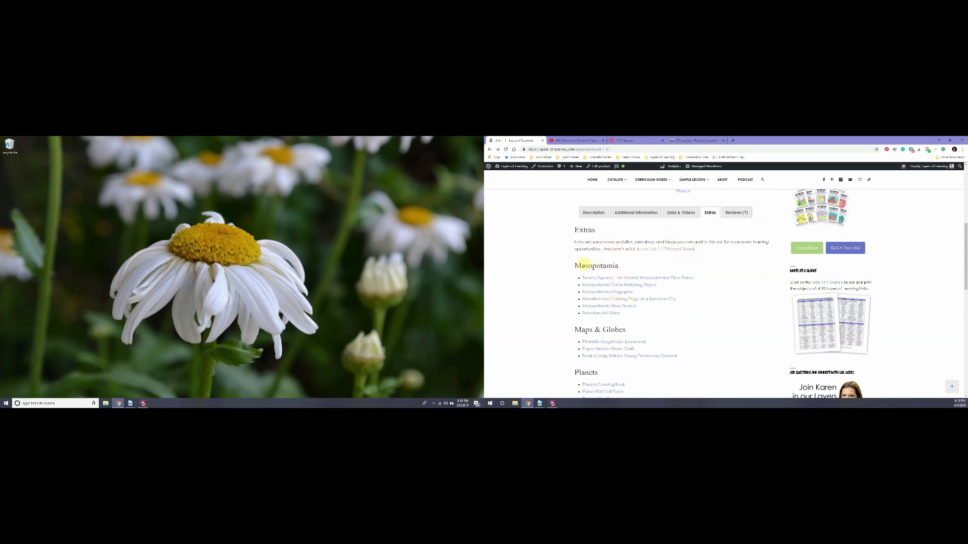
View the YouTube playlist and the Pinterest board for Layers of Learning Unit 1-1.
left_click(575, 140)
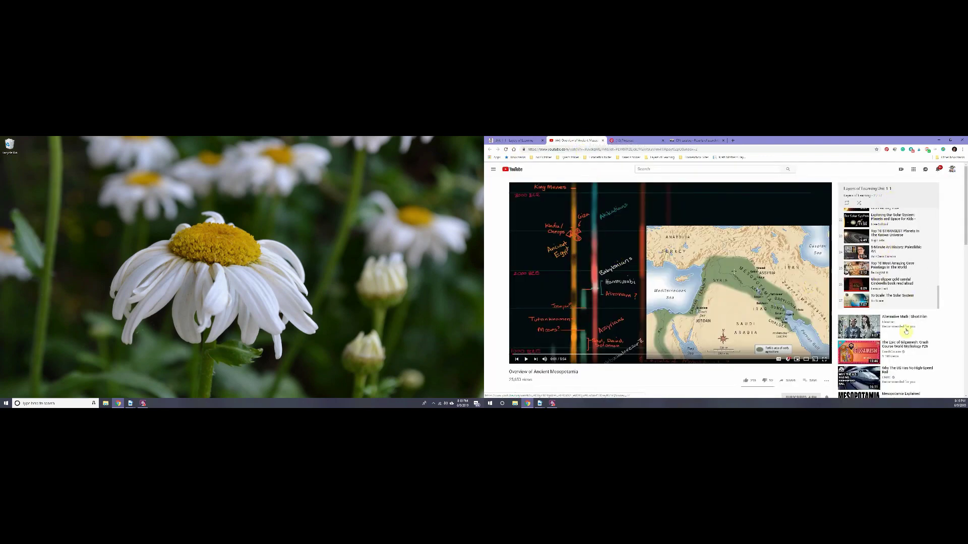
left_click(638, 141)
scroll(821, 296, "down", 2)
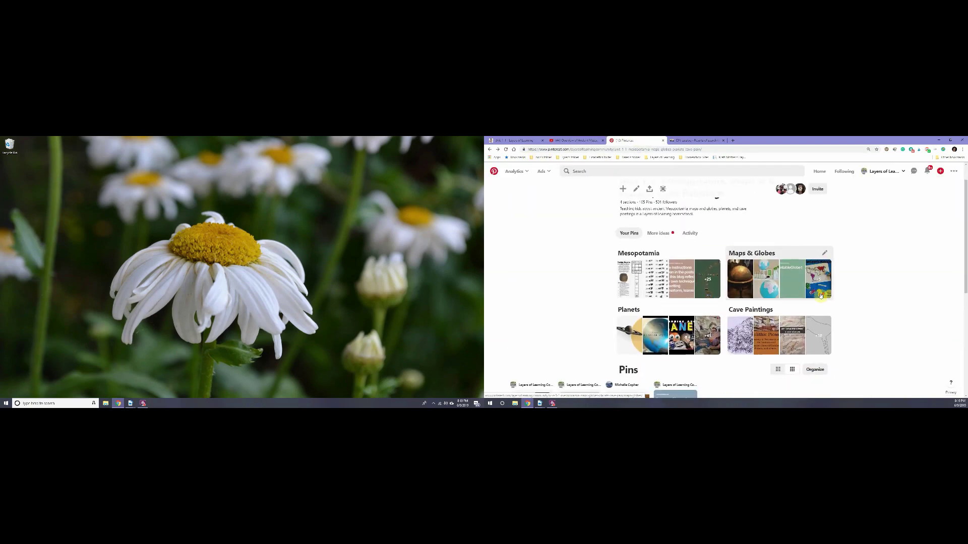
scroll(731, 227, "up", 2)
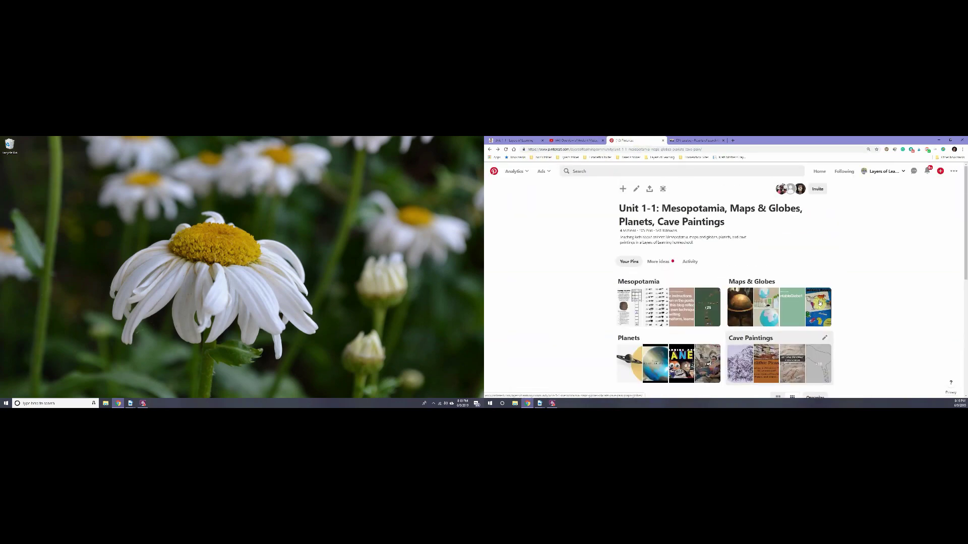
Examine the library catalog's search results for Gilgamesh the King books.
left_click(690, 142)
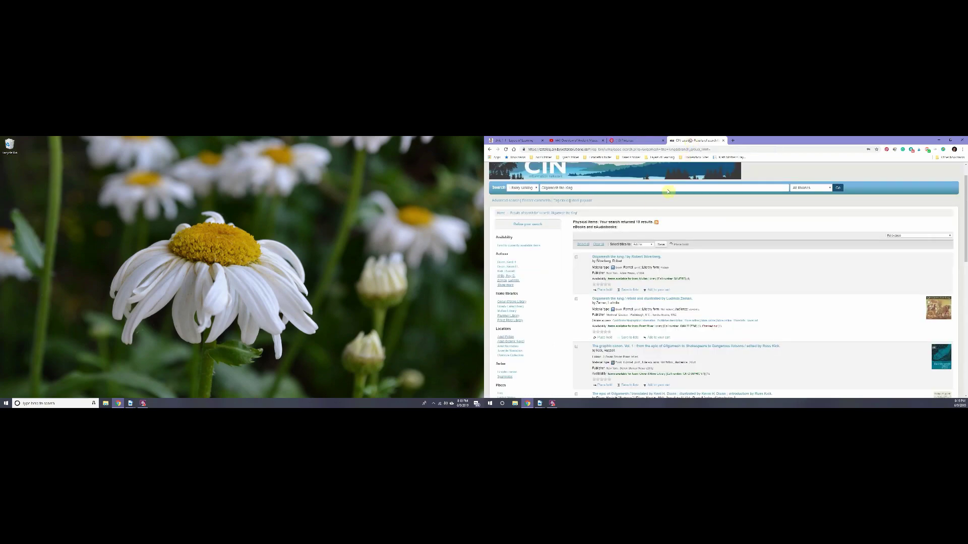
scroll(699, 248, "up", 1)
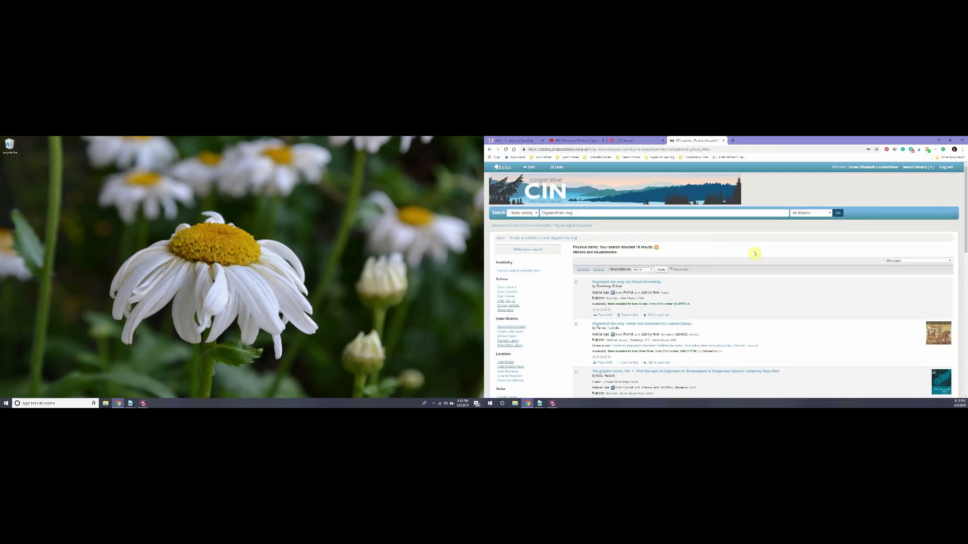
scroll(699, 288, "down", 1)
scroll(699, 288, "down", 3)
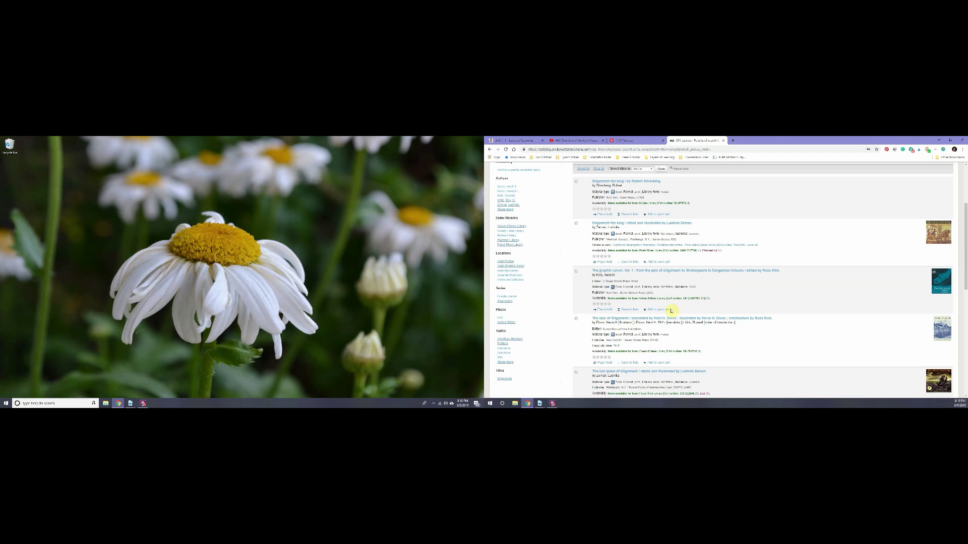
scroll(671, 311, "up", 1)
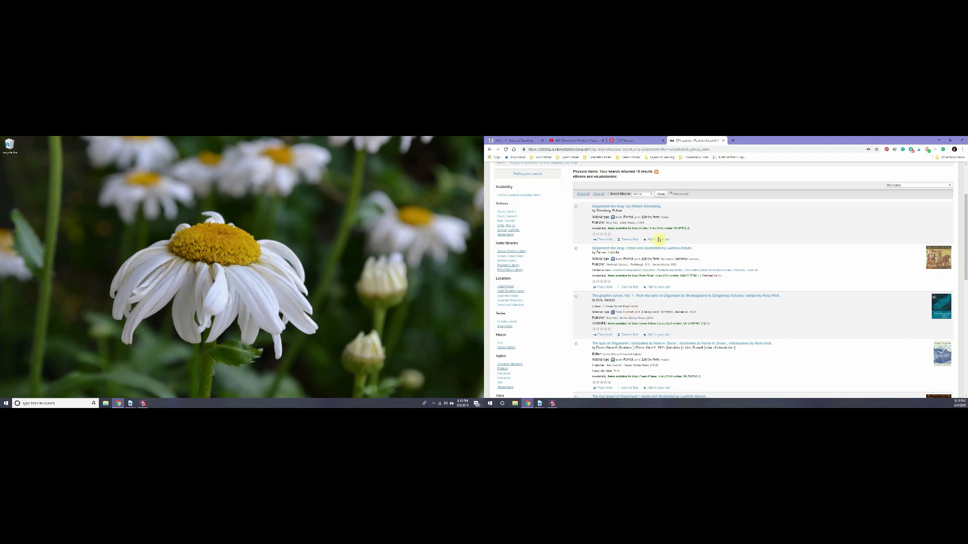
scroll(659, 240, "down", 1)
scroll(659, 239, "down", 9)
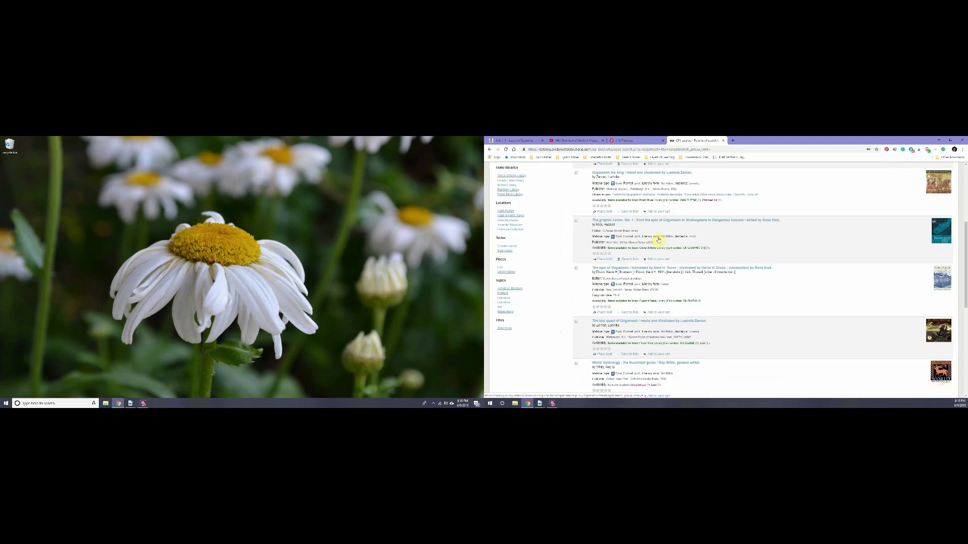
scroll(659, 239, "down", 4)
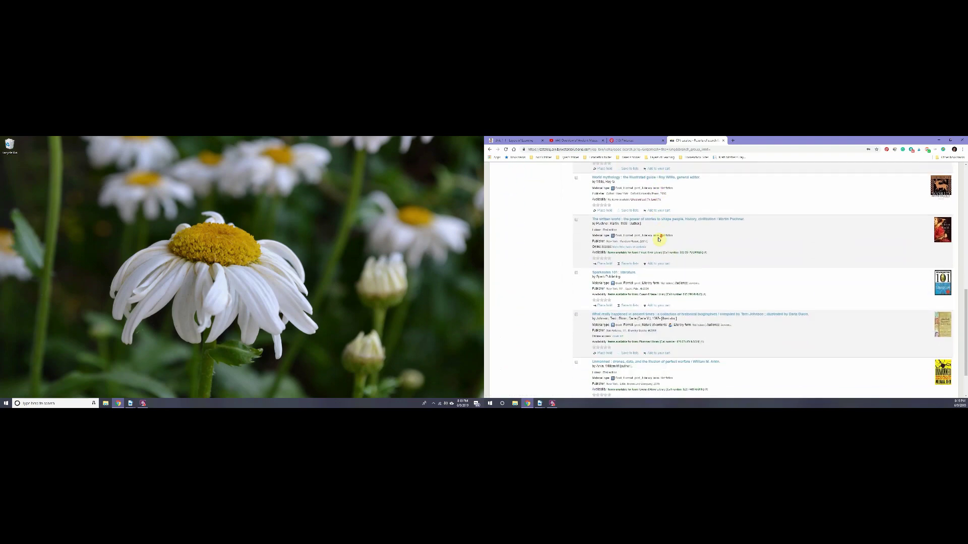
scroll(659, 239, "up", 13)
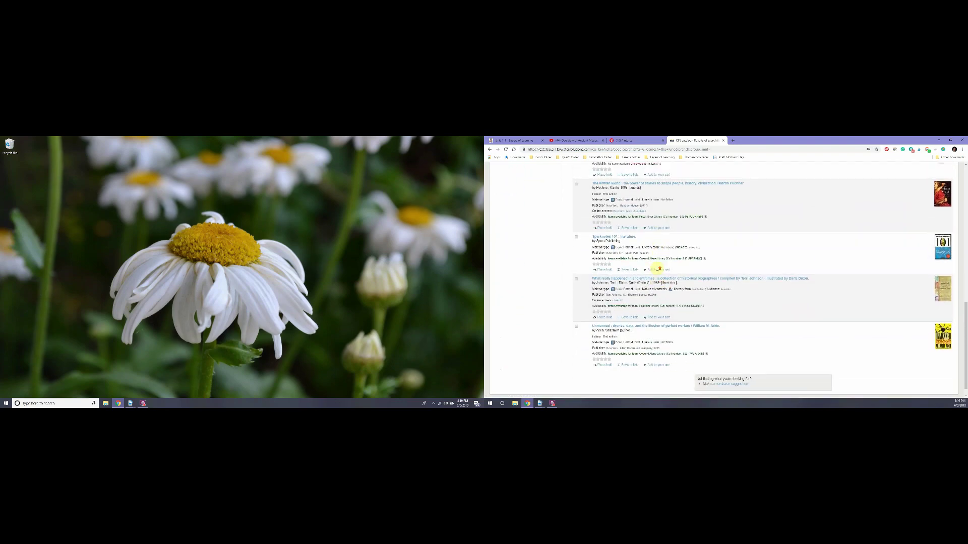
scroll(658, 272, "up", 1)
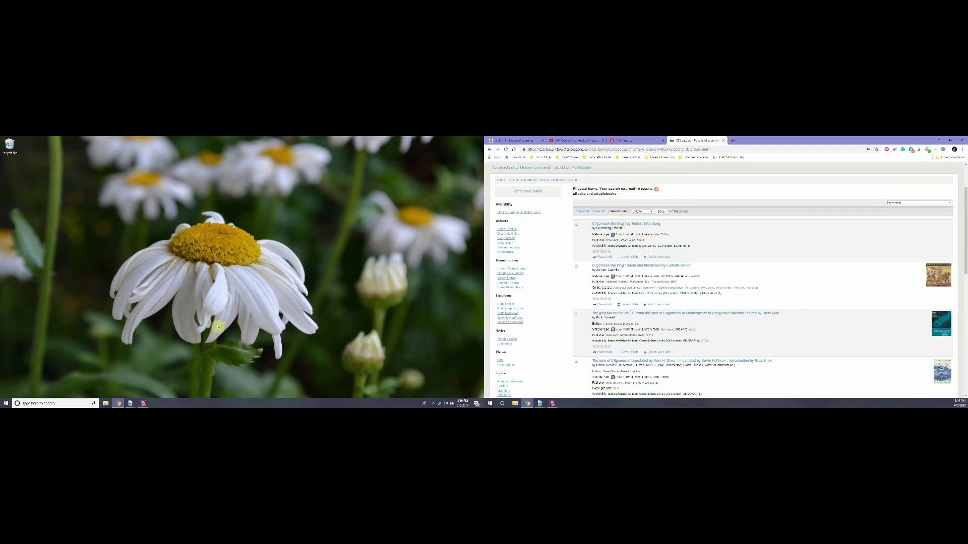
Switch to OneNote, show the September section's Week 1 planner page, and minimize the browser window.
left_click(6, 403)
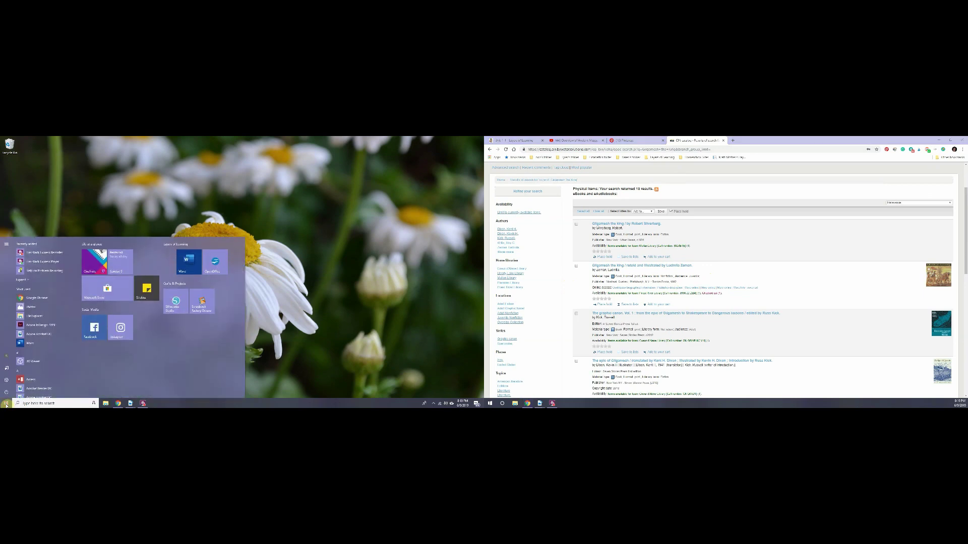
left_click(97, 263)
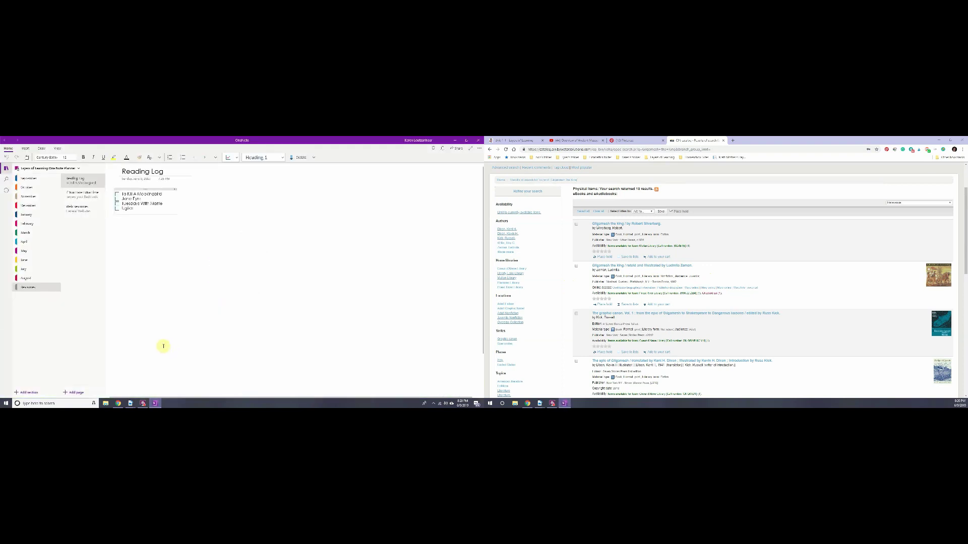
left_click(36, 179)
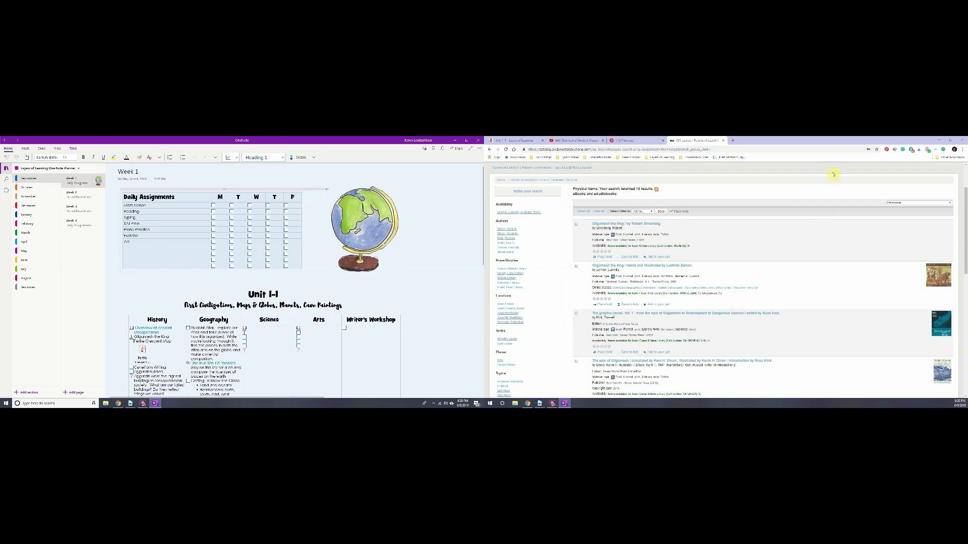
left_click(939, 139)
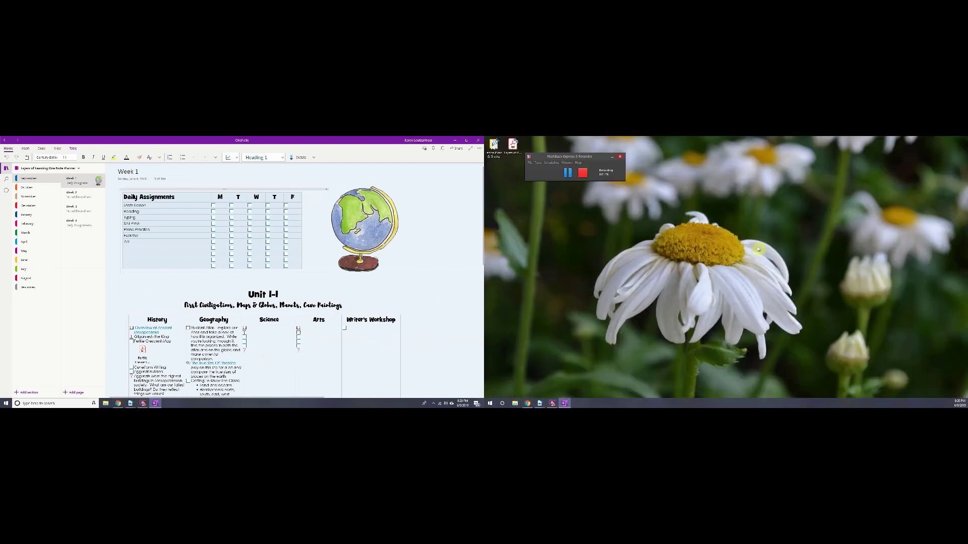
left_click(583, 174)
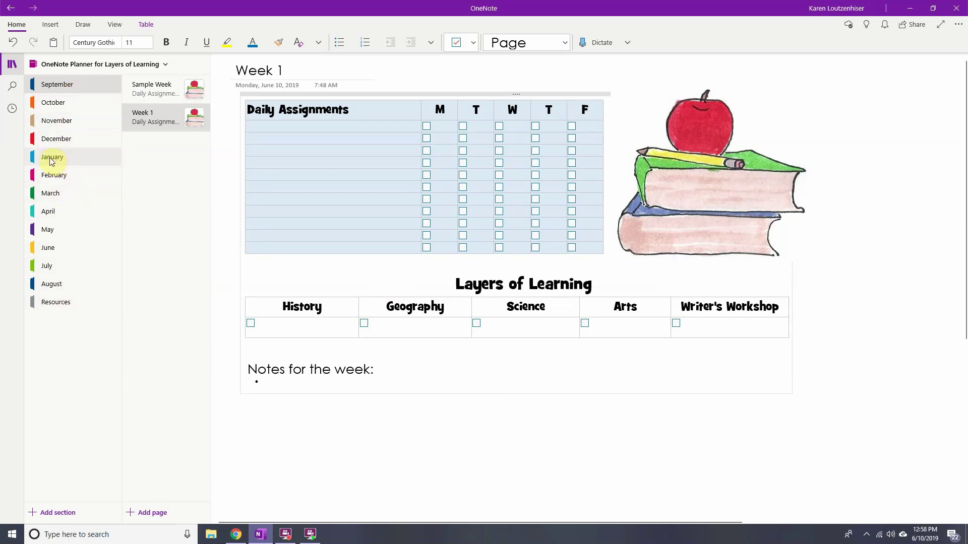
Try moving the January section above September, and return it to its place below December.
left_click_drag(50, 161, 56, 83)
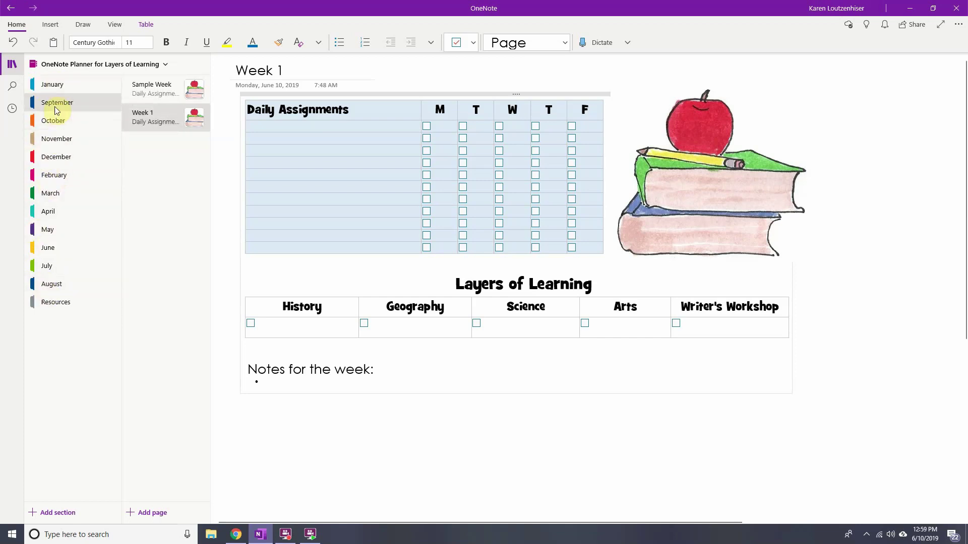
left_click_drag(55, 88, 61, 161)
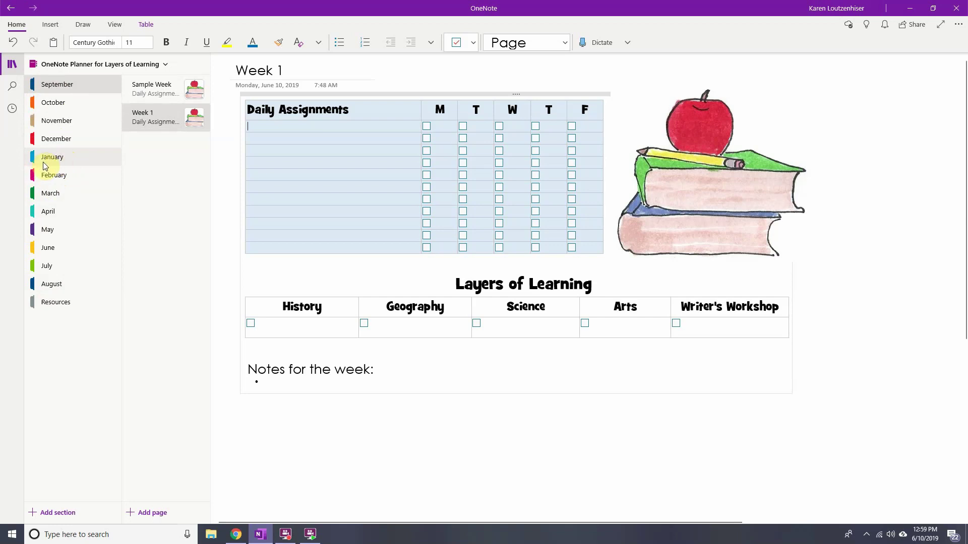
Open the January section and try choosing a section color for it.
left_click(47, 158)
right_click(49, 160)
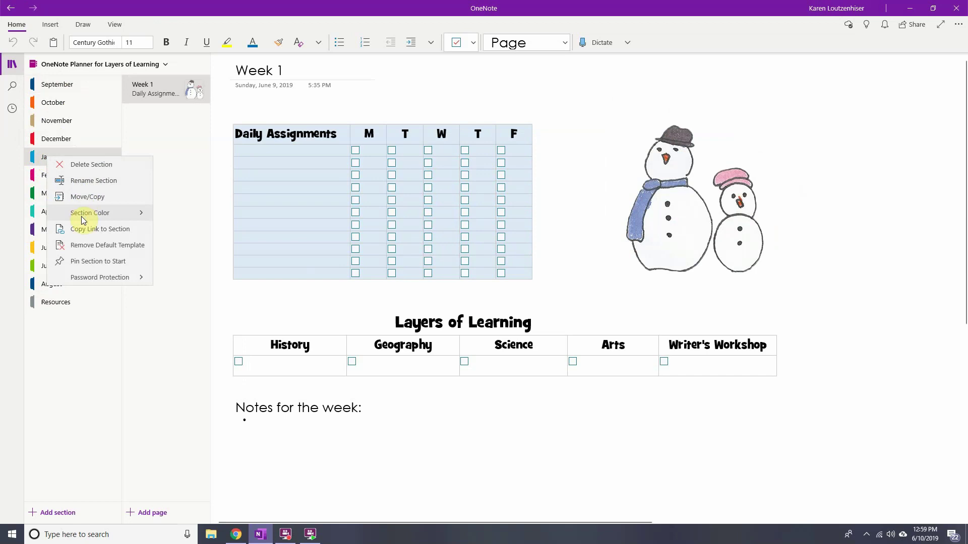
left_click(142, 214)
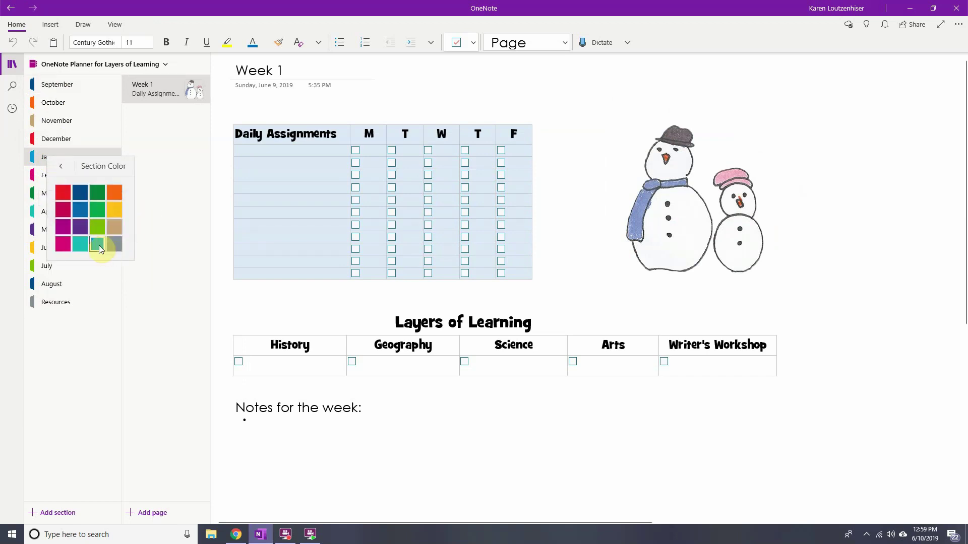
left_click(99, 248)
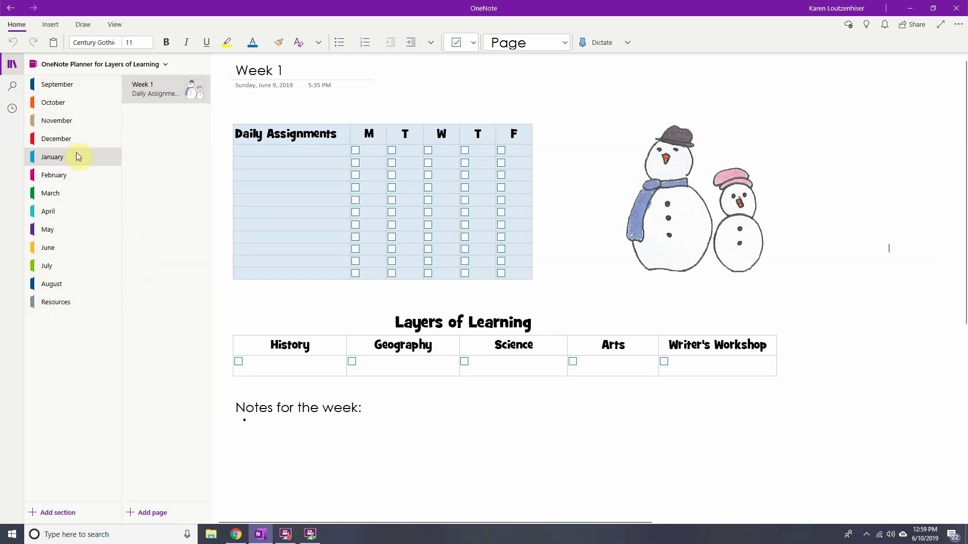
In September's Week 1 page, list Math, Writing, Reading, Typing and SAT Prep as the daily assignments.
left_click(73, 84)
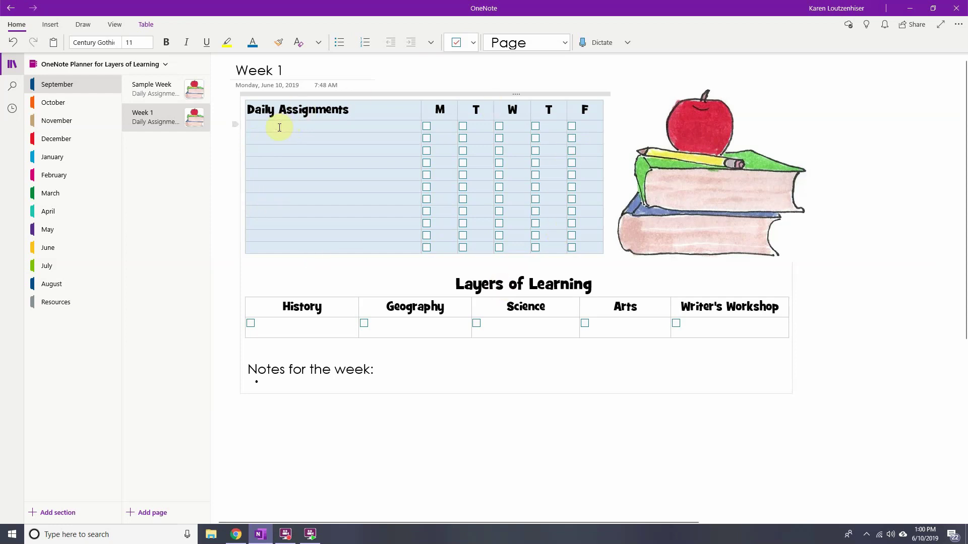
type("Math")
key("Down")
type("Writing ")
type("Reading ")
type("Ty")
type("ping SAT Prep")
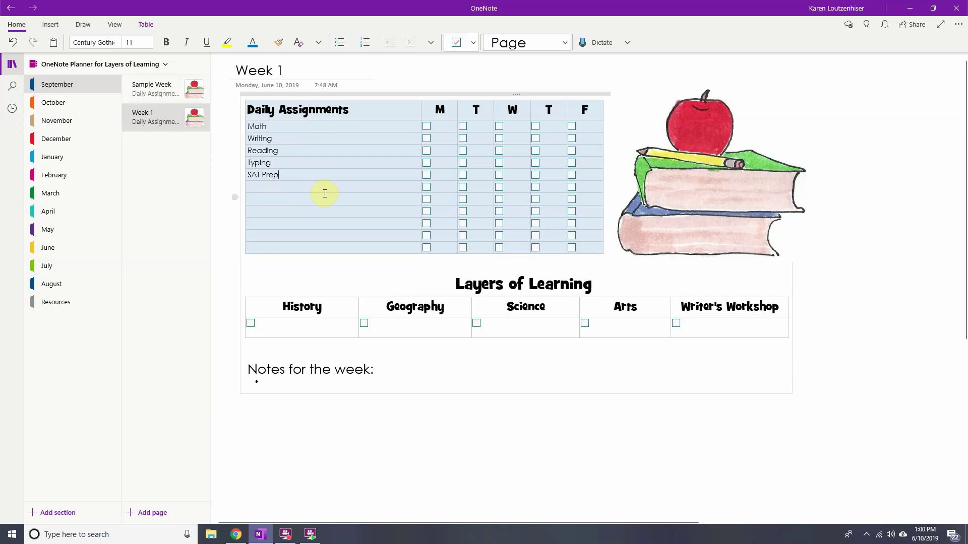
Check off Monday's Math and Writing boxes, and clear both of them again.
left_click(426, 127)
left_click(427, 139)
left_click(427, 138)
left_click(426, 126)
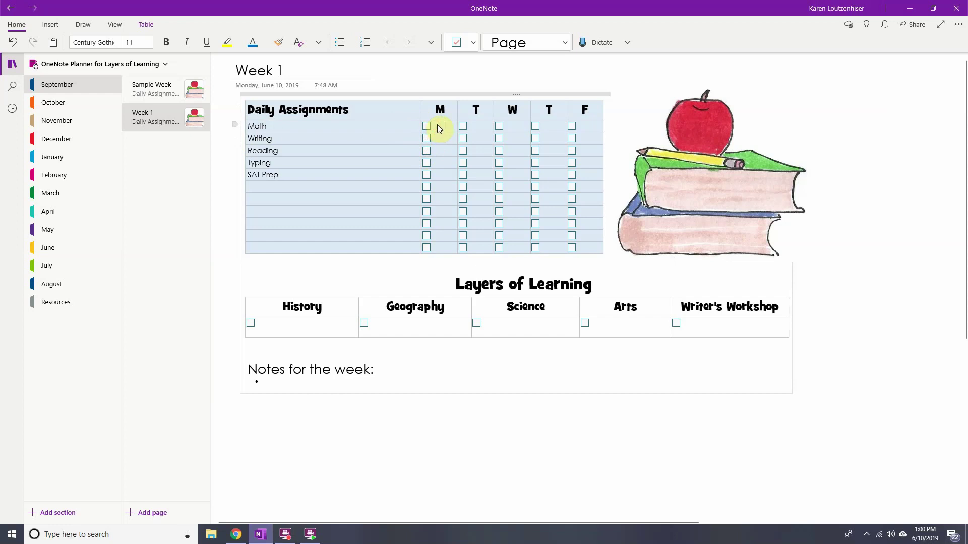
Try the note "1 odds" in Monday's Math cell, and erase it.
type("1 odds")
key("BackSpace")
key("BackSpace")
key("BackSpace")
key("BackSpace")
key("BackSpace")
key("BackSpace")
Set the September Week 1 page as the default template and add a new page based on it.
right_click(158, 120)
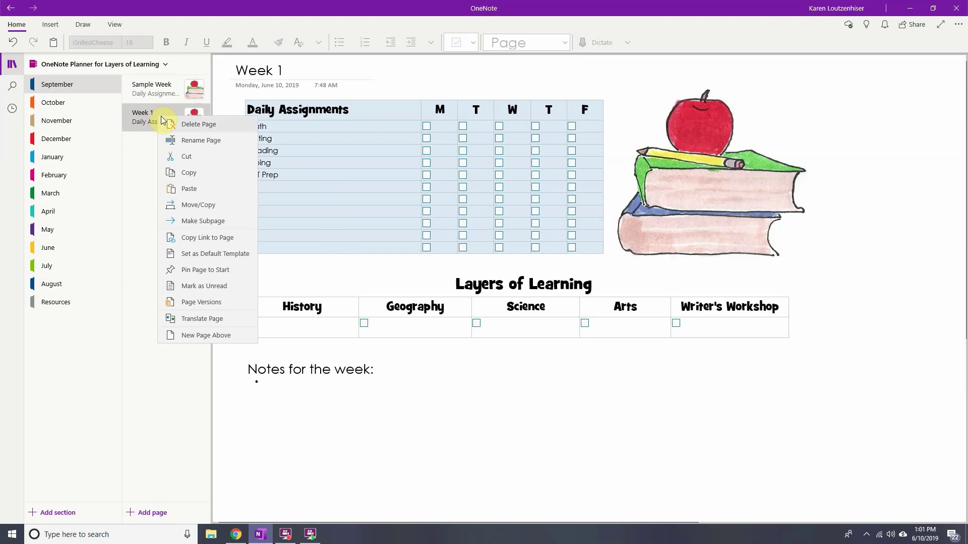
left_click(234, 255)
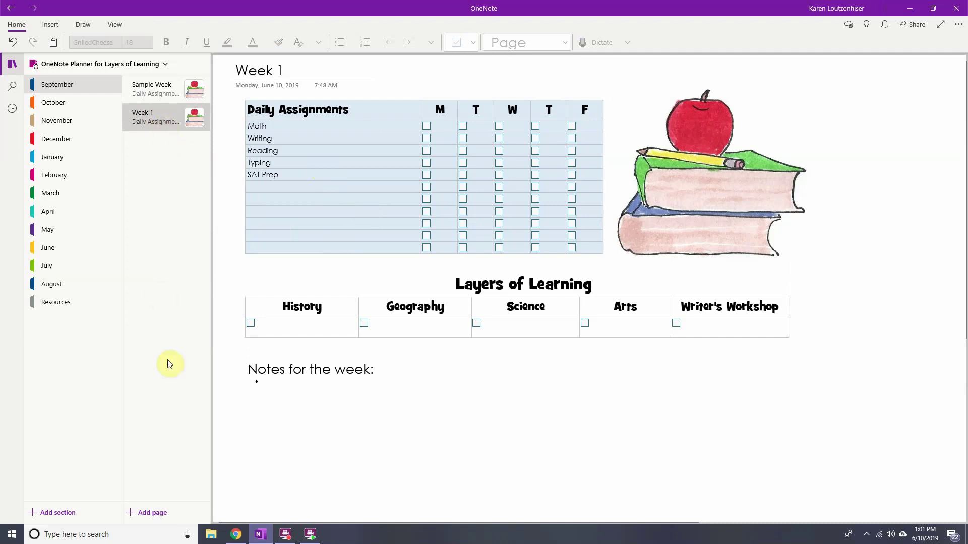
left_click(154, 514)
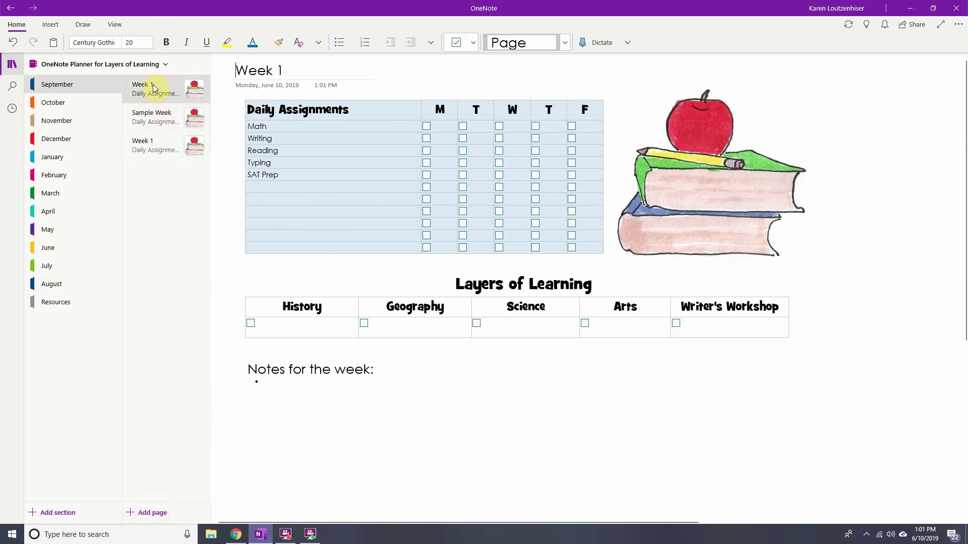
Title the new page Week 2 and place it below Week 1 in the September section.
left_click(284, 66)
key("BackSpace")
type("2")
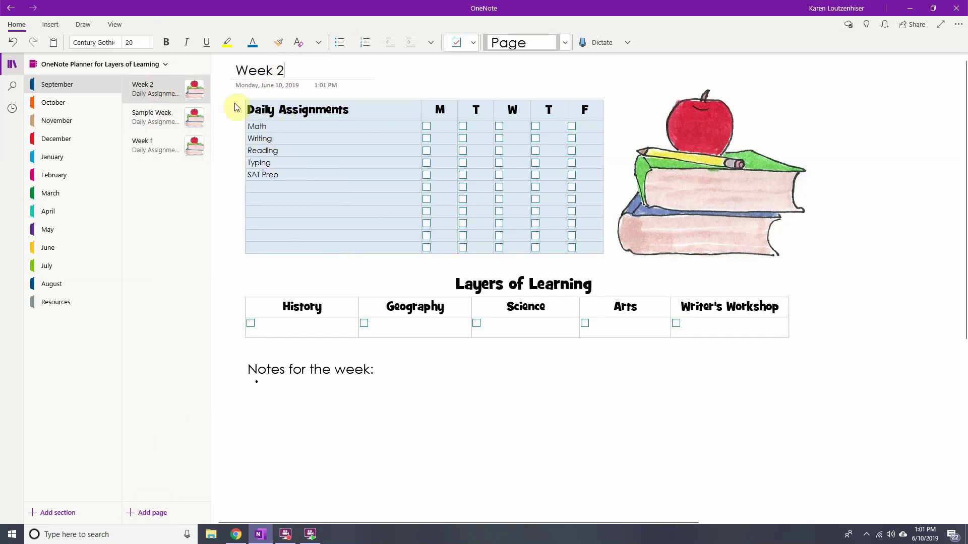
left_click(150, 90)
left_click_drag(150, 90, 155, 149)
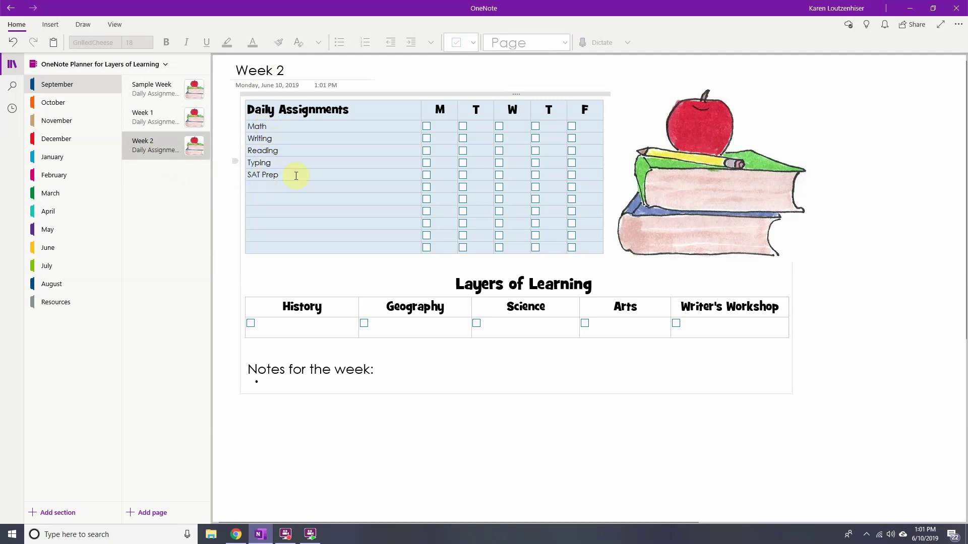
left_click(154, 120)
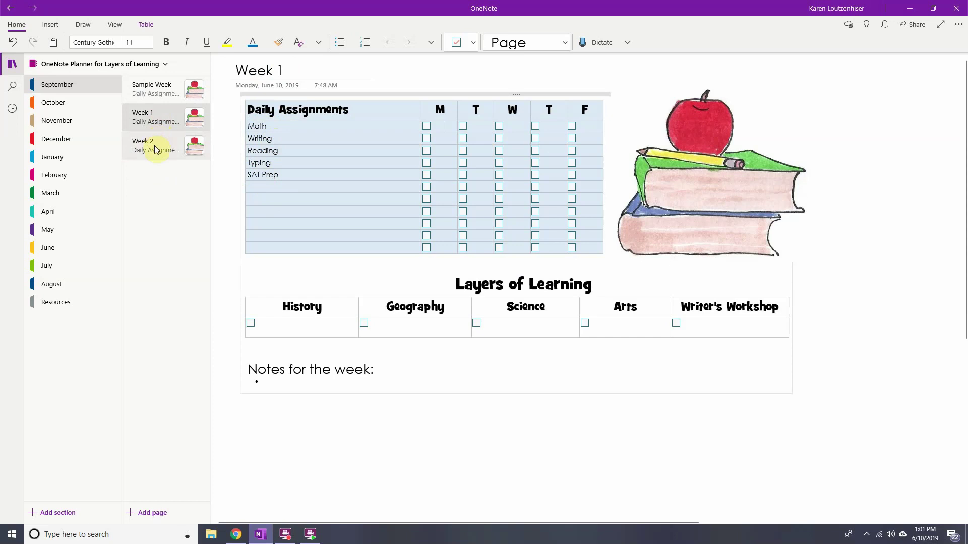
left_click(154, 141)
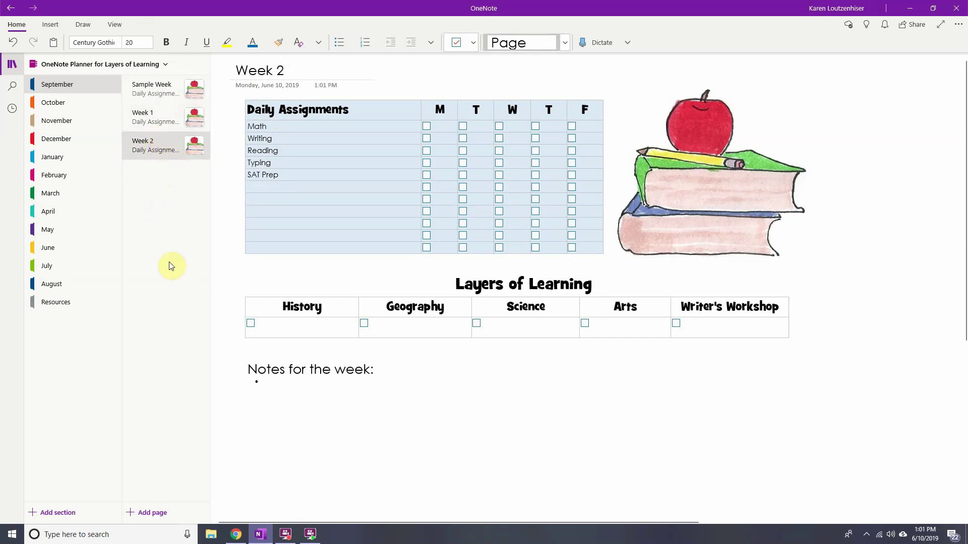
Add two more template pages to the September section and title them Week 3 and Week 4.
left_click(150, 512)
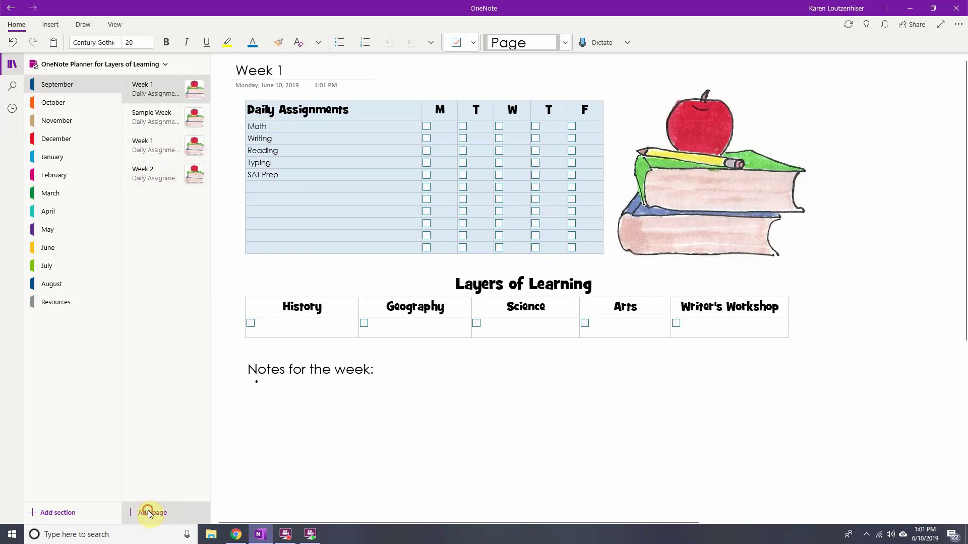
left_click(286, 65)
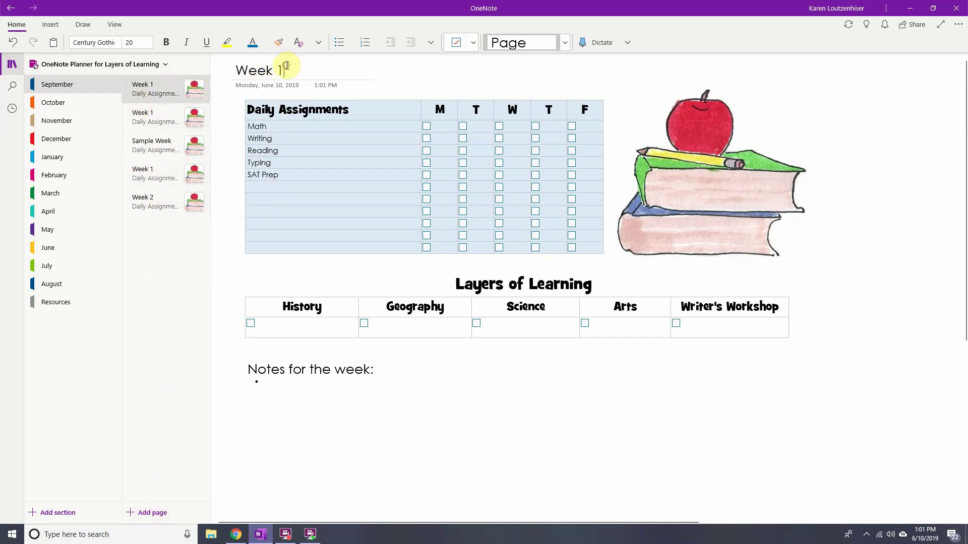
key("BackSpace")
type("3")
left_click(191, 126)
key("BackSpace")
type("4")
Reorder the September pages so Week 3 and Week 4 follow Week 2, and open Week 1.
left_click_drag(157, 93, 150, 210)
left_click_drag(164, 136, 151, 207)
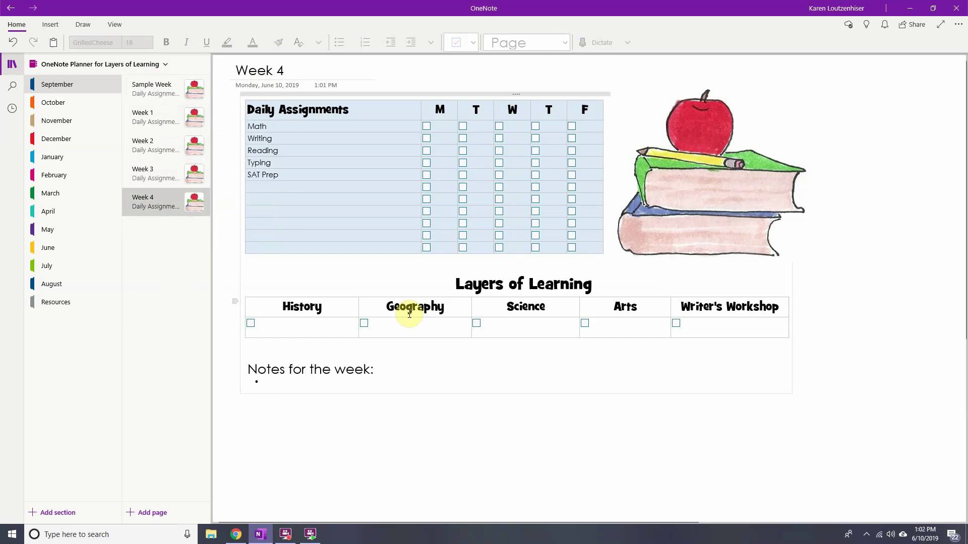
left_click(154, 123)
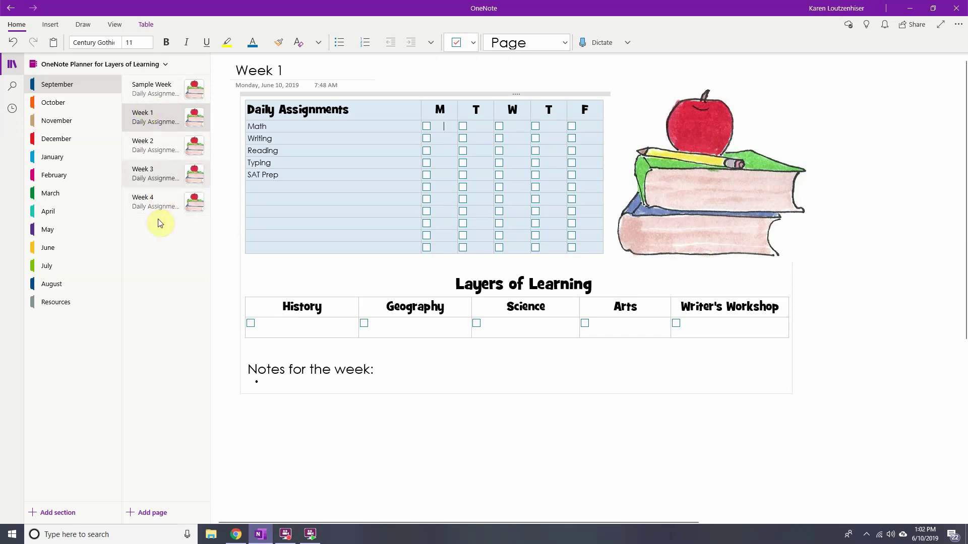
Enter Cuneiform as the first History item in the Layers of Learning table and start a second checkbox line at font size 11.
left_click(272, 324)
type("Cuneiform")
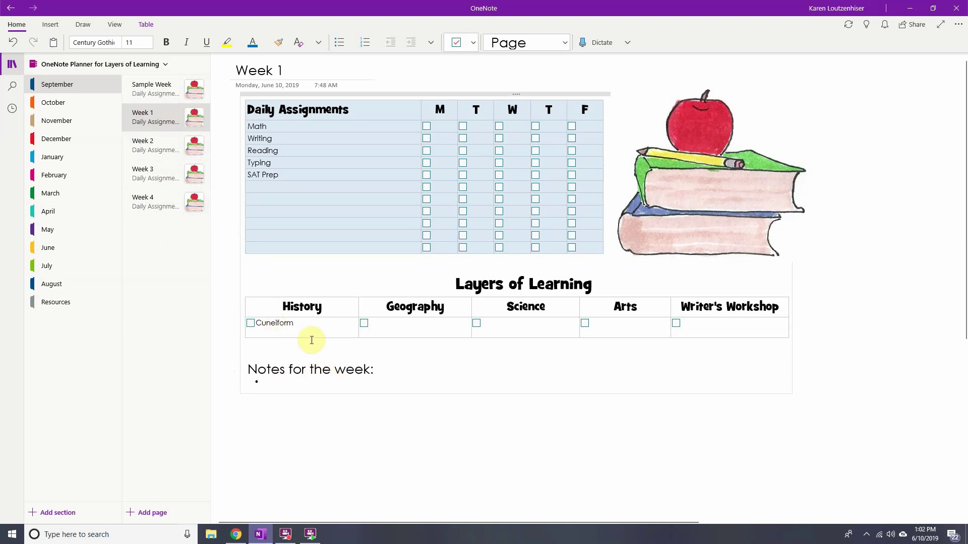
key("Return")
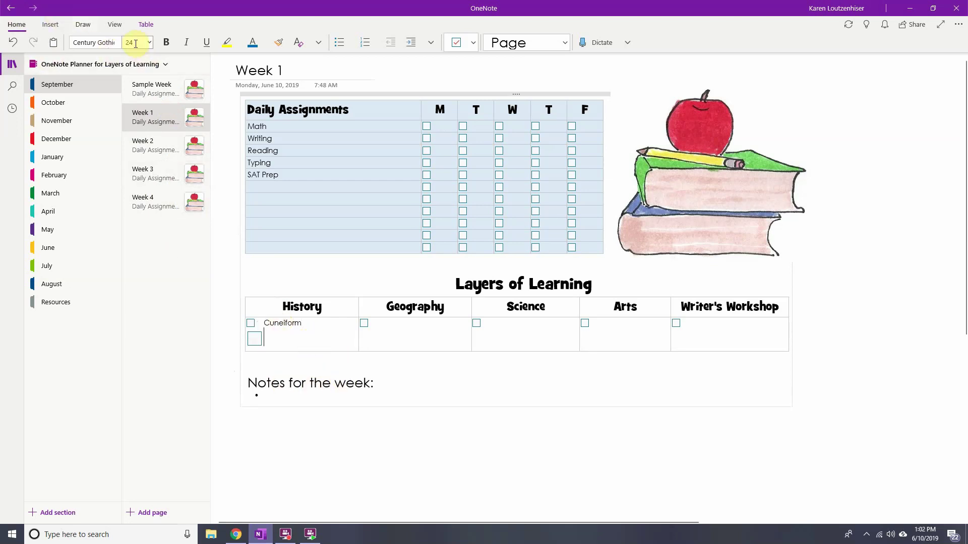
left_click(117, 42)
left_click(149, 43)
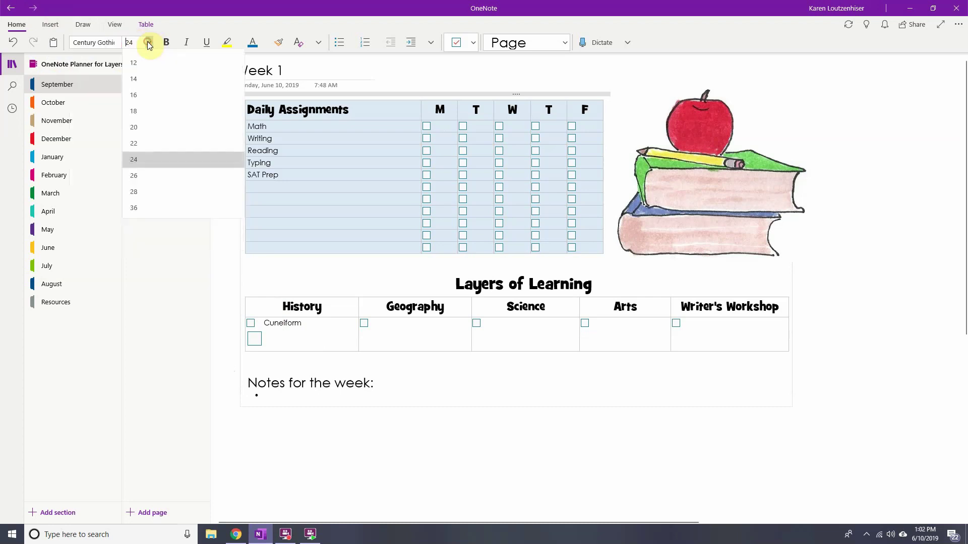
left_click(144, 56)
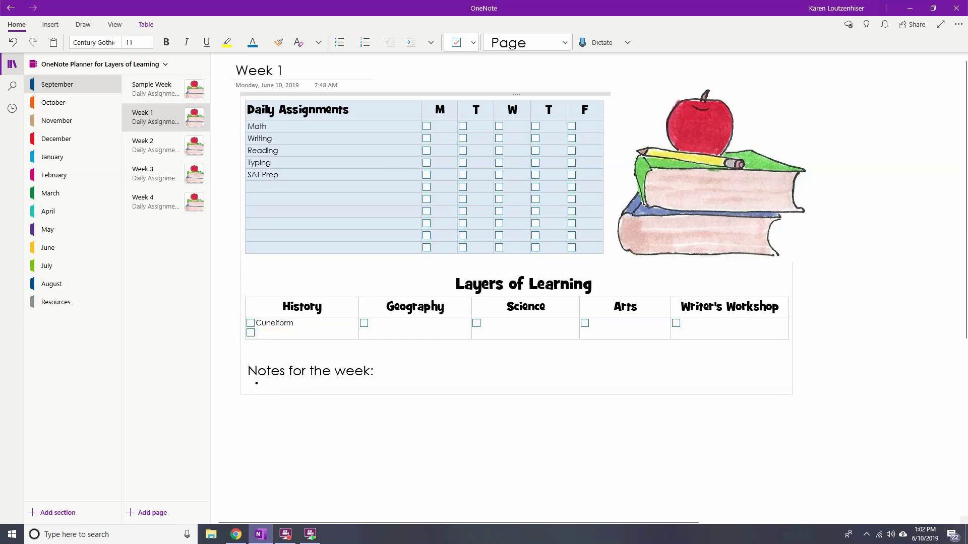
Insert a link on the second History line with display text Twenty Squares and the copied Twenty-Squares-Mesopotamian-Game.pdf address.
left_click(265, 334)
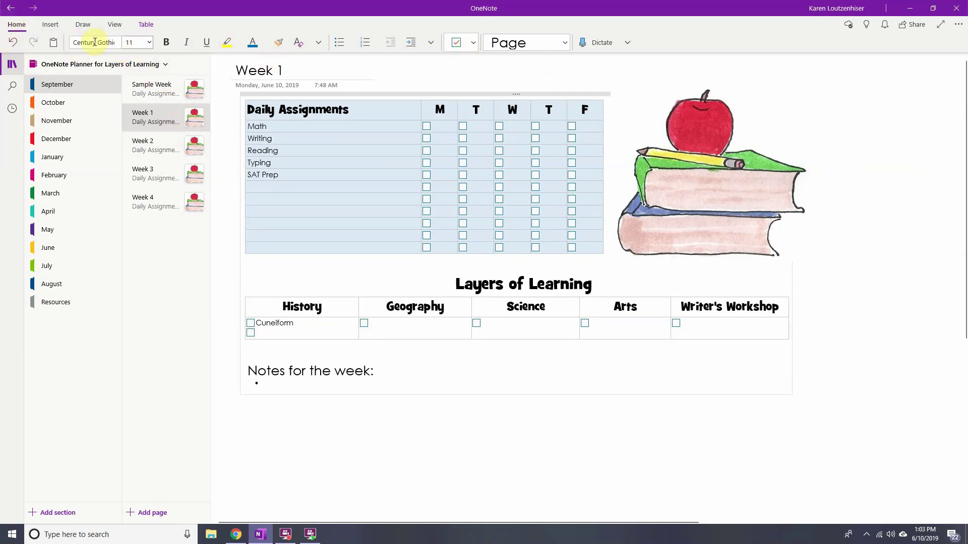
left_click(49, 26)
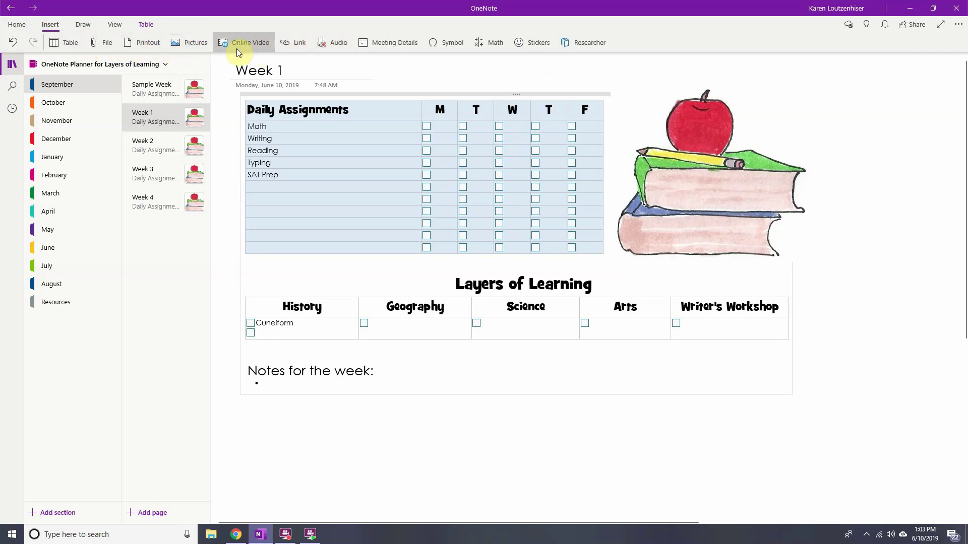
left_click(300, 44)
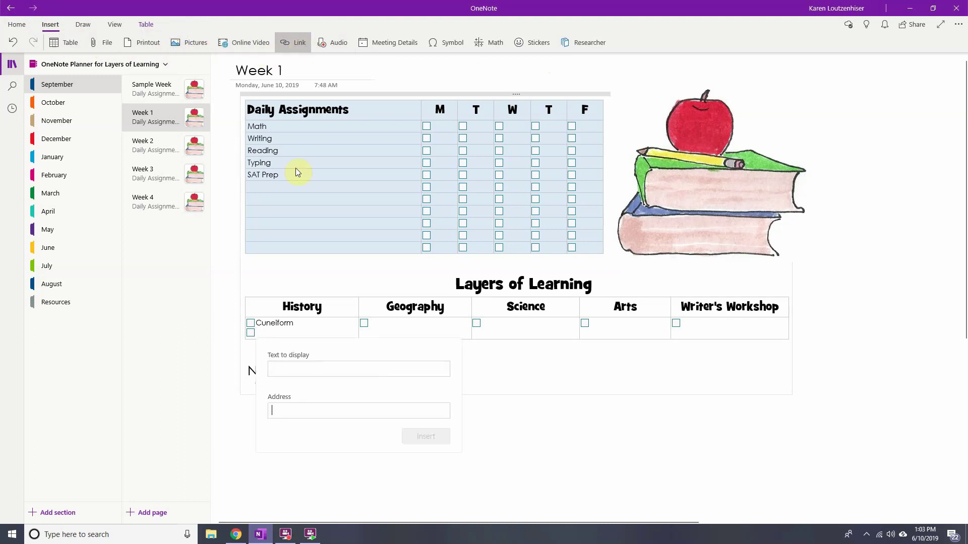
left_click(274, 411)
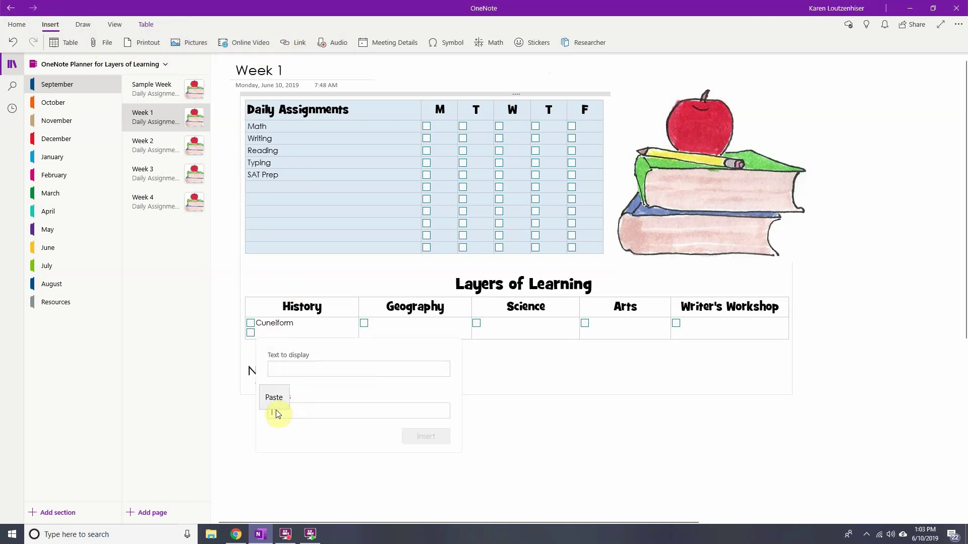
left_click(277, 402)
left_click(291, 367)
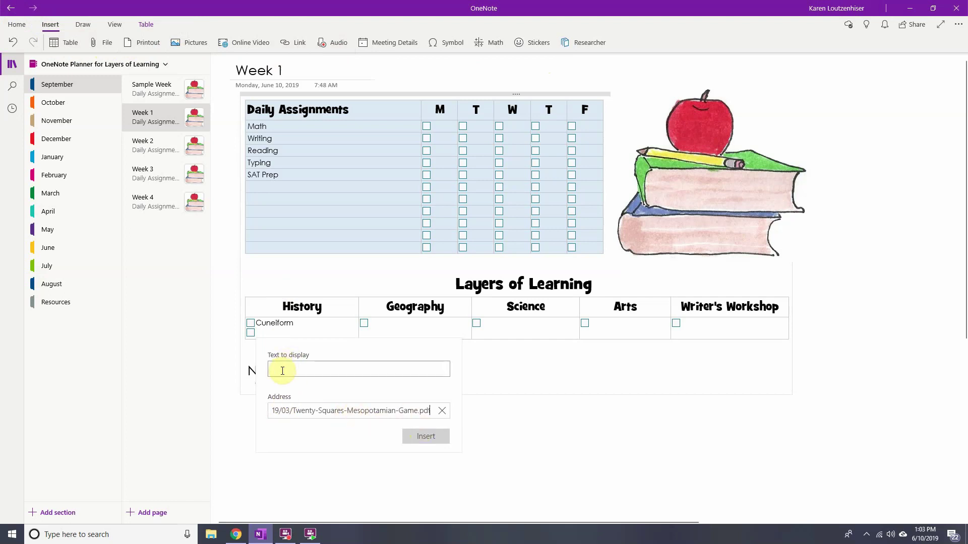
left_click(282, 371)
type("Twenty Squares")
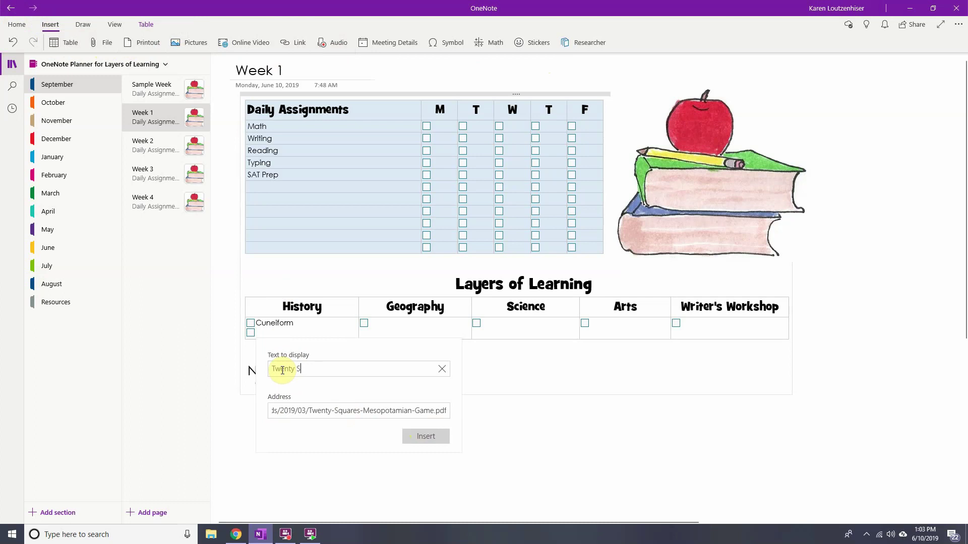
left_click(432, 437)
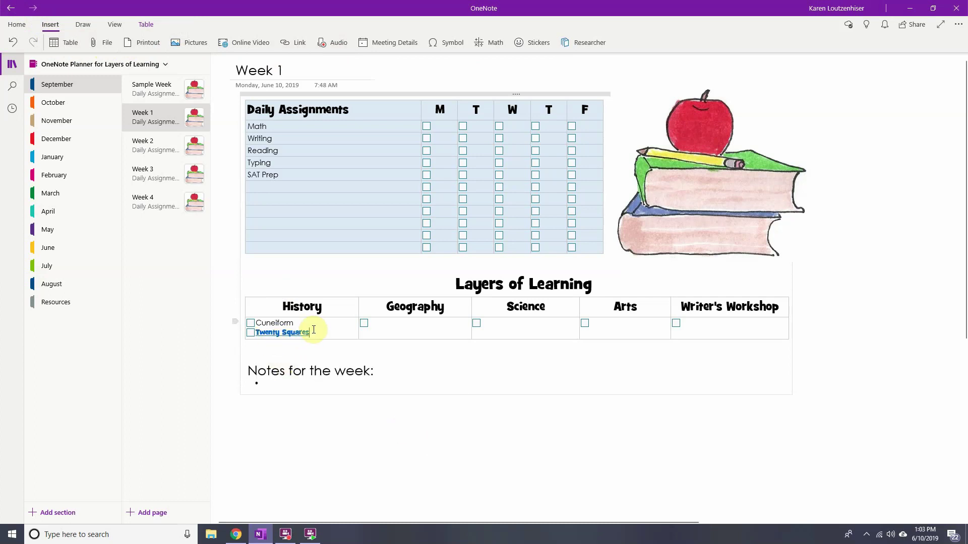
Change the font of the Twenty Squares link in the History column to Century Gothic.
left_click_drag(312, 334, 250, 333)
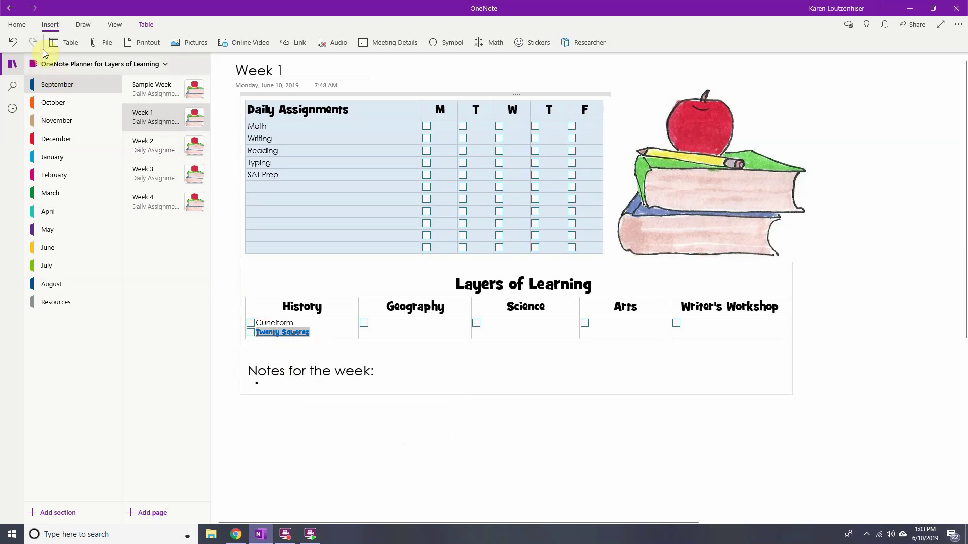
left_click(17, 24)
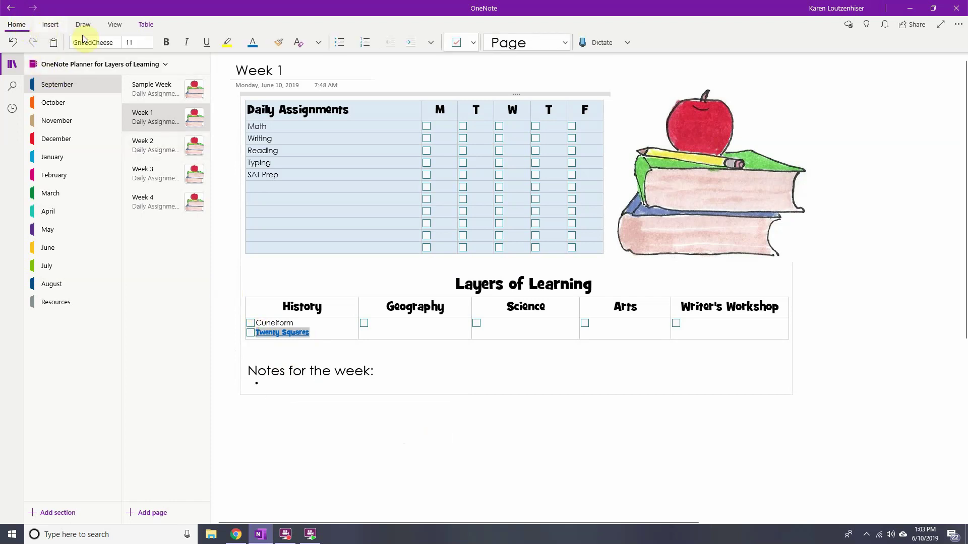
left_click(119, 44)
left_click(114, 75)
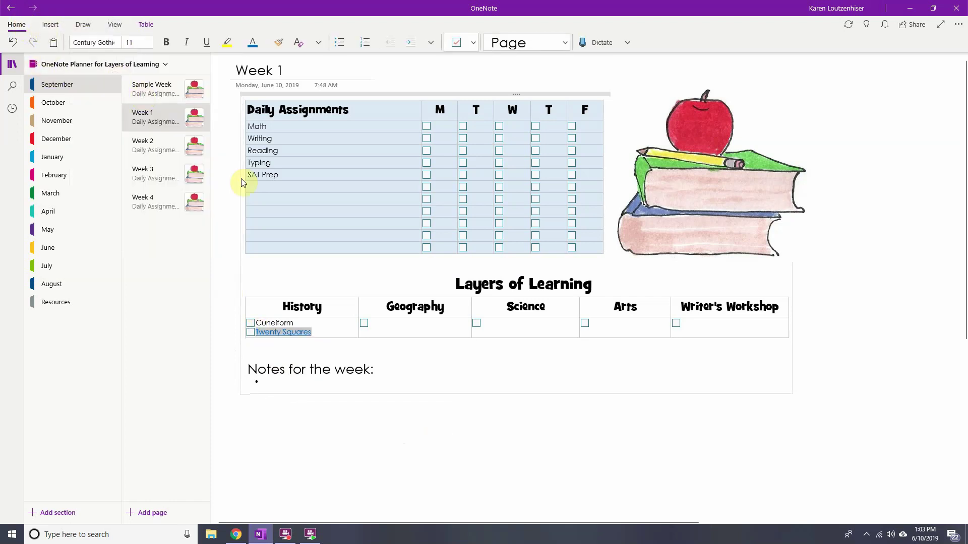
left_click(320, 330)
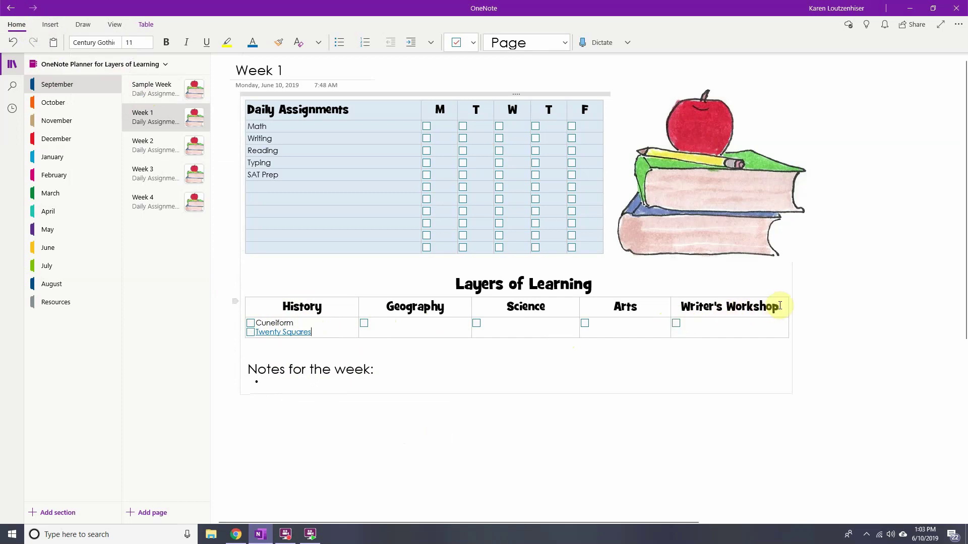
Delete the Arts heading text from the Layers of Learning table.
left_click(643, 307)
key("BackSpace")
key("BackSpace")
key("BackSpace")
key("BackSpace")
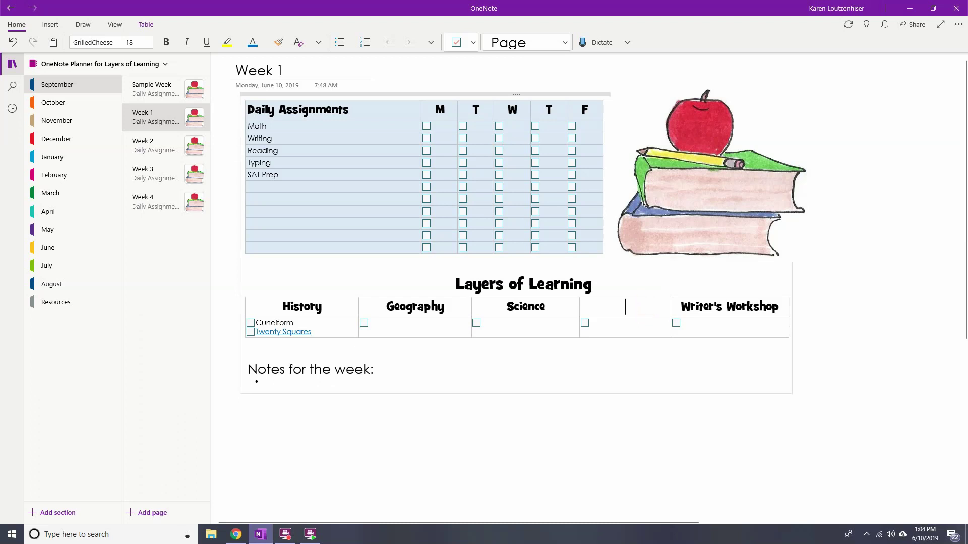